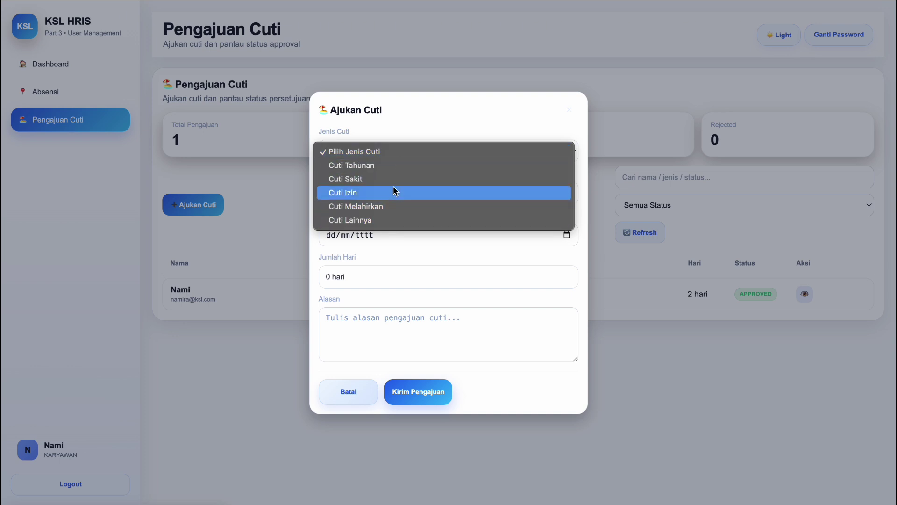
- Choose Cuti Tahunan as the leave type and set the start date to 15/07/2026
{"action": "left_click", "coordinate": [394, 166]}
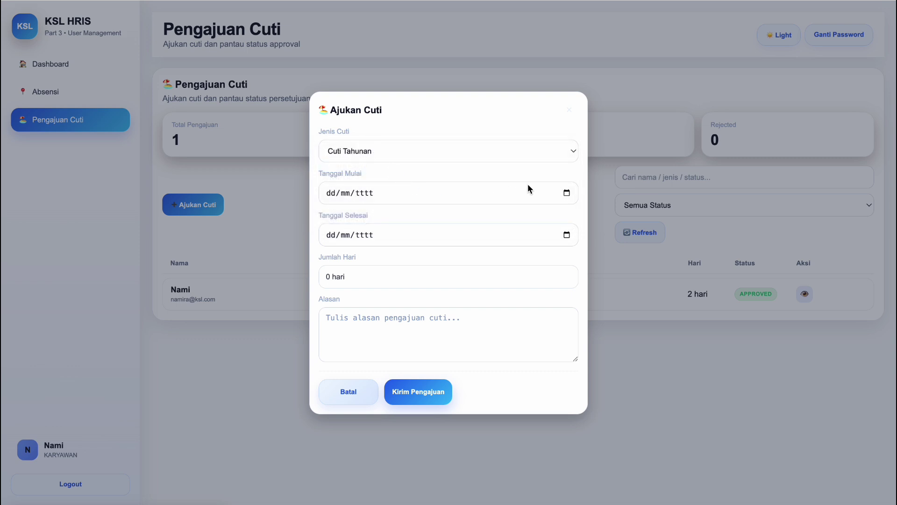
{"action": "left_click", "coordinate": [566, 193]}
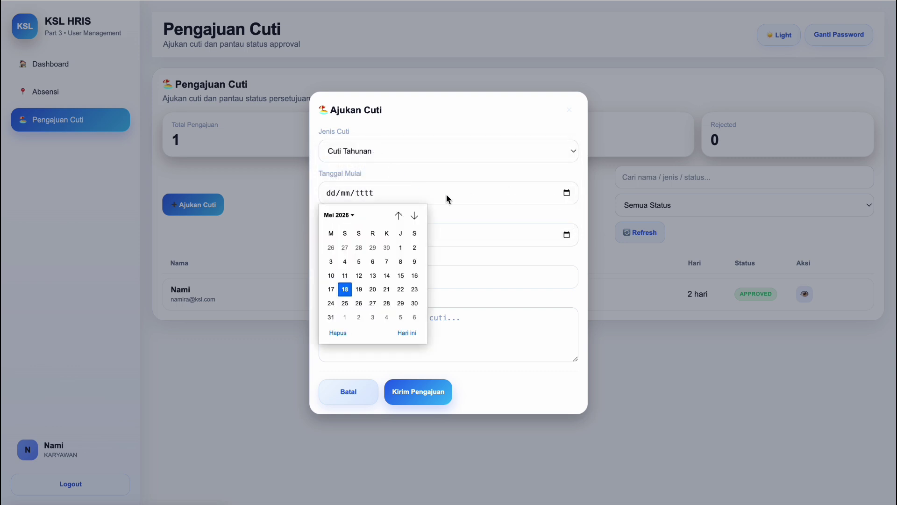
{"action": "left_click", "coordinate": [414, 216]}
{"action": "left_click", "coordinate": [415, 216]}
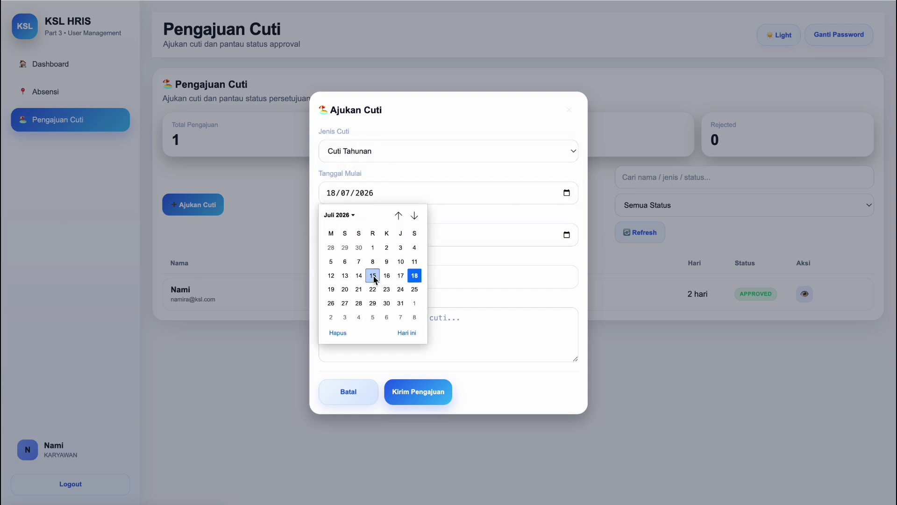
{"action": "left_click", "coordinate": [373, 276]}
- Set the leave request's end date to 17/07/2026
{"action": "left_click", "coordinate": [565, 236]}
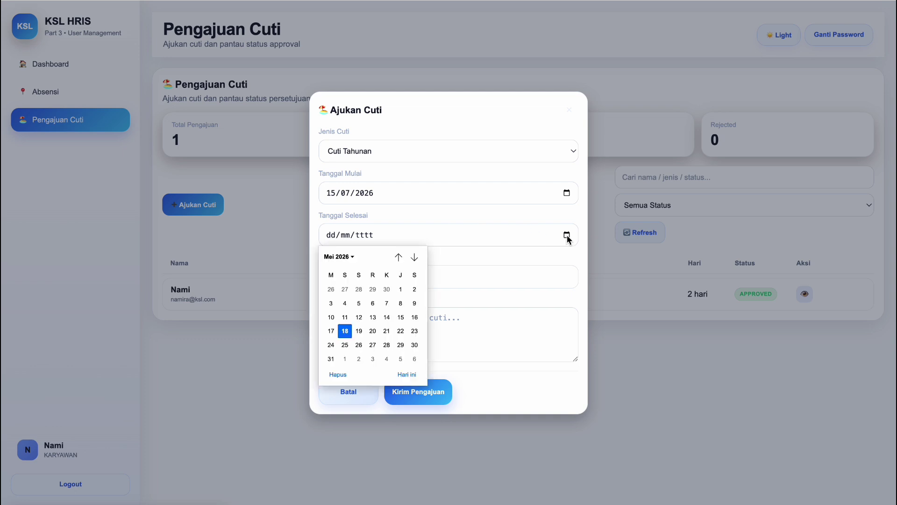
{"action": "left_click", "coordinate": [416, 258]}
{"action": "left_click", "coordinate": [416, 258]}
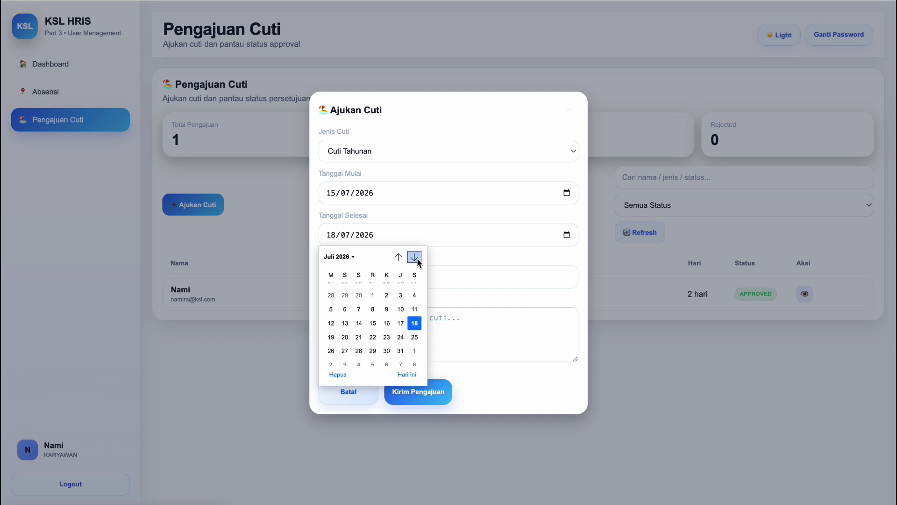
{"action": "left_click", "coordinate": [400, 318]}
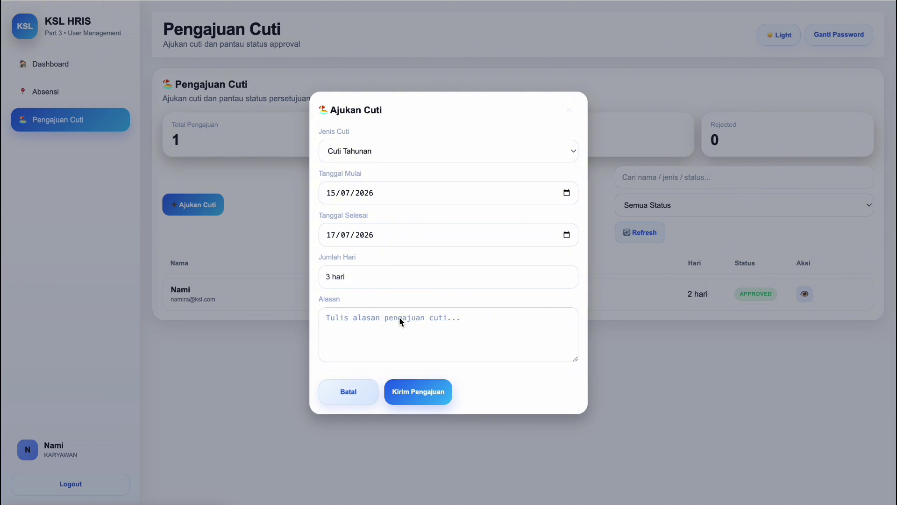
- Enter "Ada keluarga yang menikah" as the leave reason and submit the request
{"action": "left_click", "coordinate": [408, 349]}
{"action": "type", "text": "Ada kelur"}
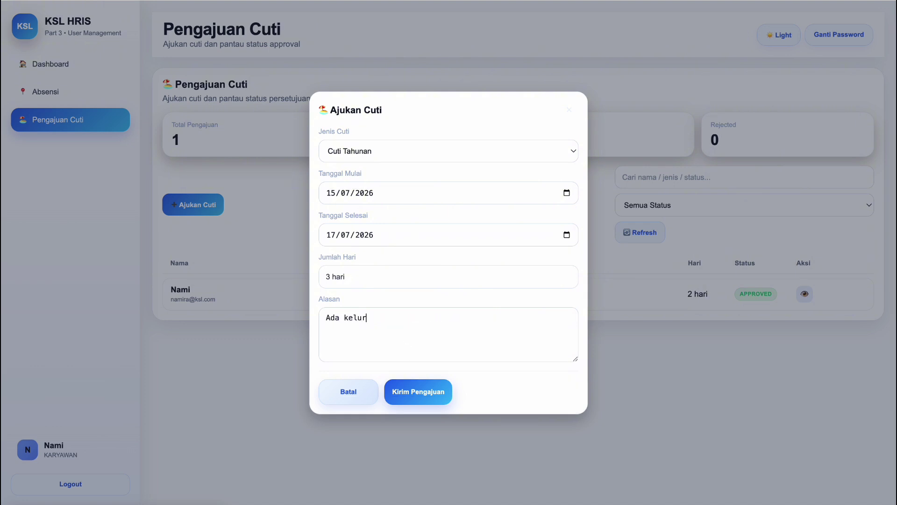
{"action": "type", "text": "ag"}
{"action": "key", "text": "BackSpace"}
{"action": "key", "text": "BackSpace"}
{"action": "key", "text": "BackSpace"}
{"action": "type", "text": "arga yang menilah"}
{"action": "key", "text": "BackSpace"}
{"action": "key", "text": "BackSpace"}
{"action": "key", "text": "BackSpace"}
{"action": "type", "text": "kkah"}
{"action": "key", "text": "BackSpace"}
{"action": "key", "text": "BackSpace"}
{"action": "key", "text": "BackSpace"}
{"action": "key", "text": "BackSpace"}
{"action": "type", "text": "kah"}
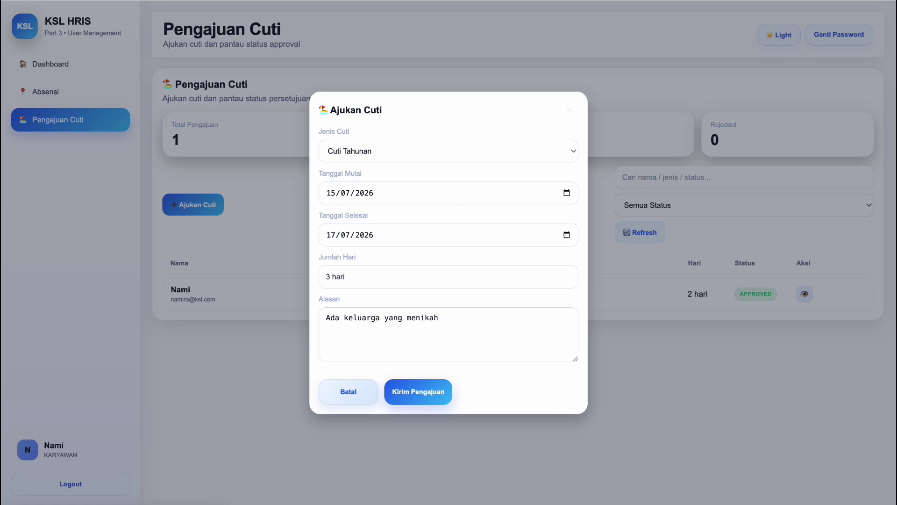
{"action": "left_click", "coordinate": [418, 385]}
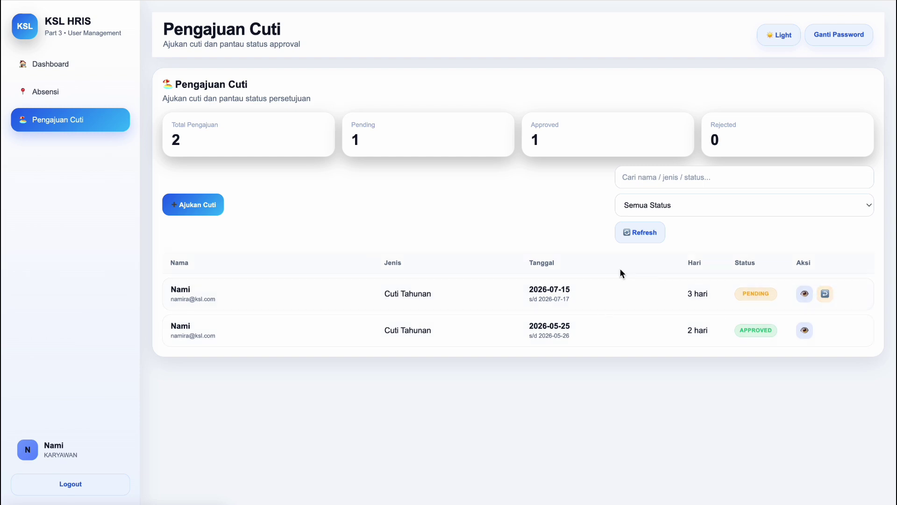
- Review the details of the pending leave request starting 2026-07-15, and close them
{"action": "left_click", "coordinate": [804, 293]}
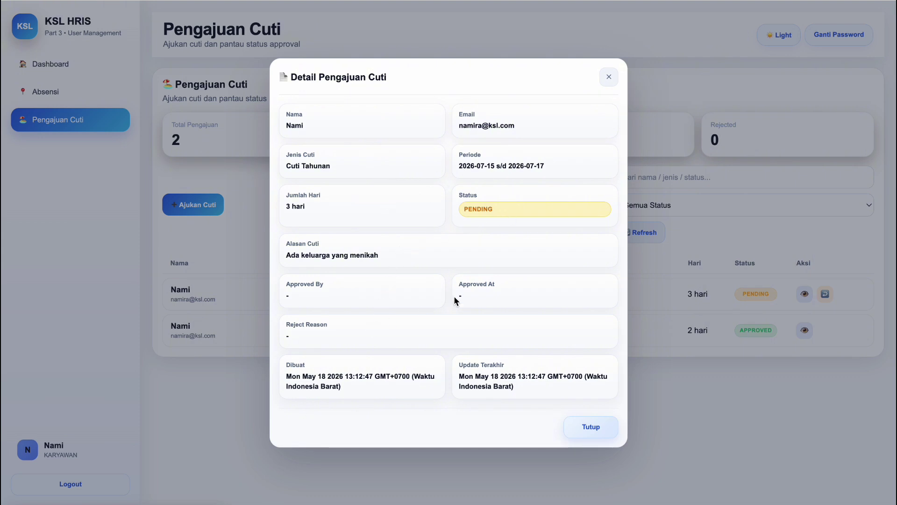
{"action": "left_click", "coordinate": [579, 432]}
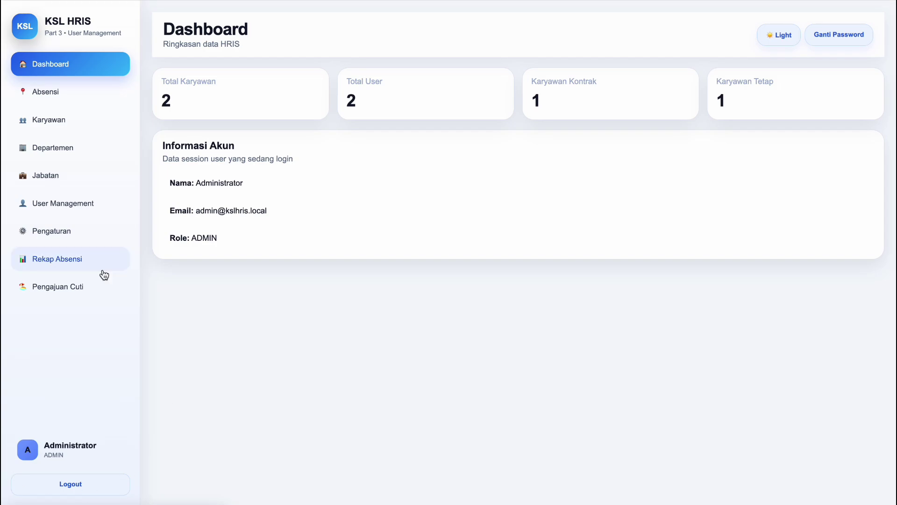
- In the administrator account, open the Pengajuan Cuti page and review the pending request's details
{"action": "left_click", "coordinate": [70, 286]}
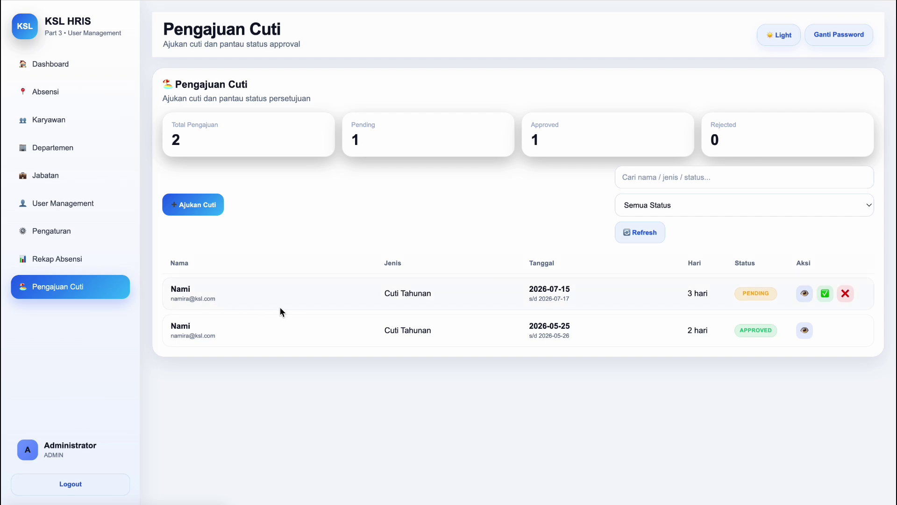
{"action": "left_click", "coordinate": [804, 293]}
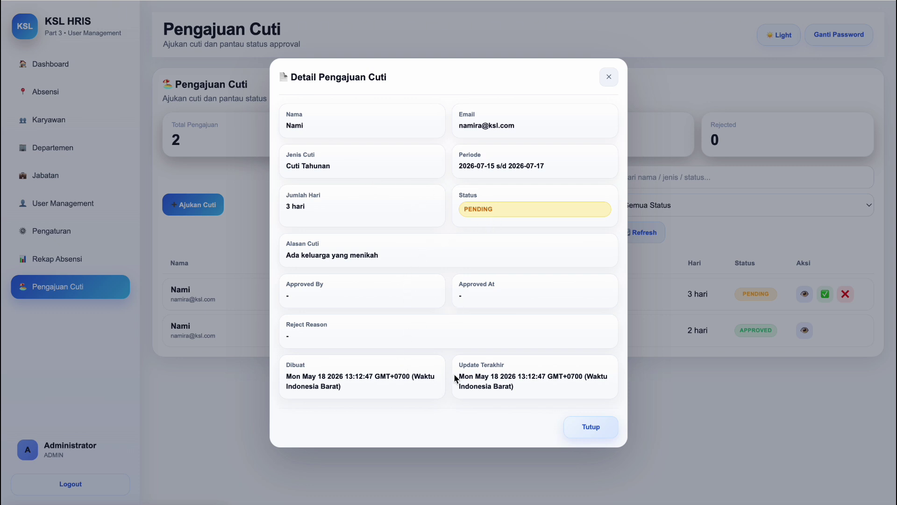
{"action": "left_click", "coordinate": [580, 426]}
- Approve the pending leave request for 2026-07-15 to 2026-07-17 and check its approval details
{"action": "left_click", "coordinate": [823, 297]}
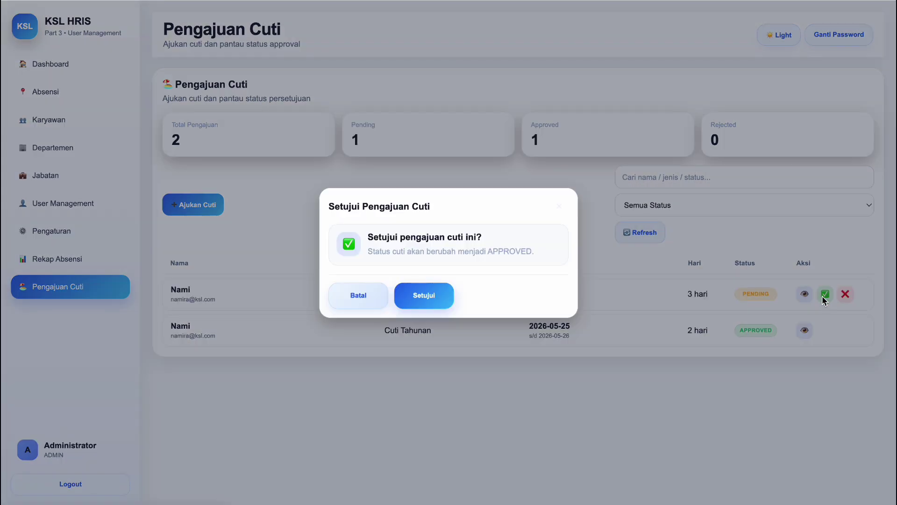
{"action": "left_click", "coordinate": [418, 294]}
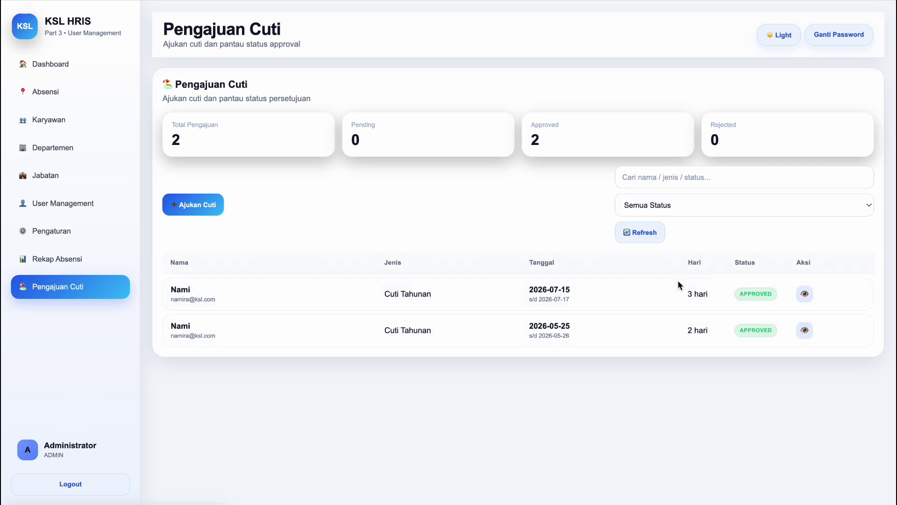
{"action": "left_click", "coordinate": [804, 293]}
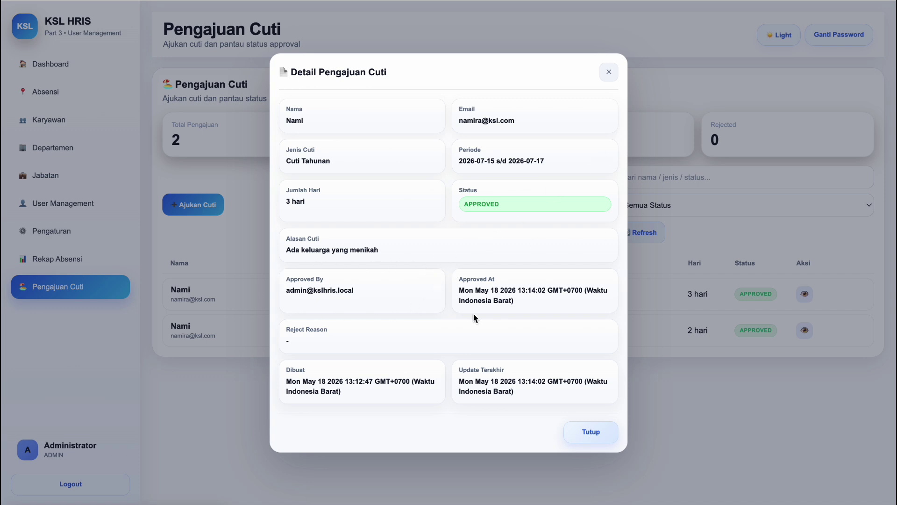
{"action": "left_click", "coordinate": [580, 432]}
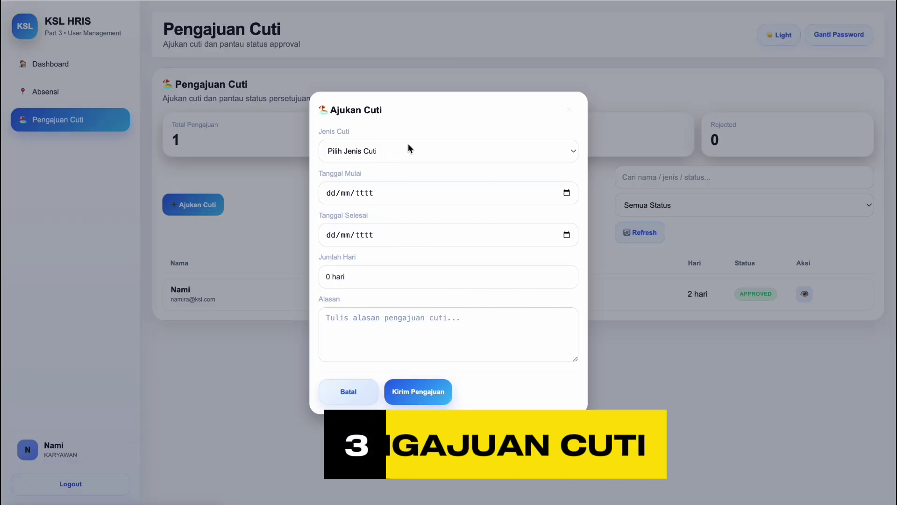
- In the employee's new leave request, select Cuti Tahunan as the type and 15/07/2026 as the start date
{"action": "left_click", "coordinate": [409, 147]}
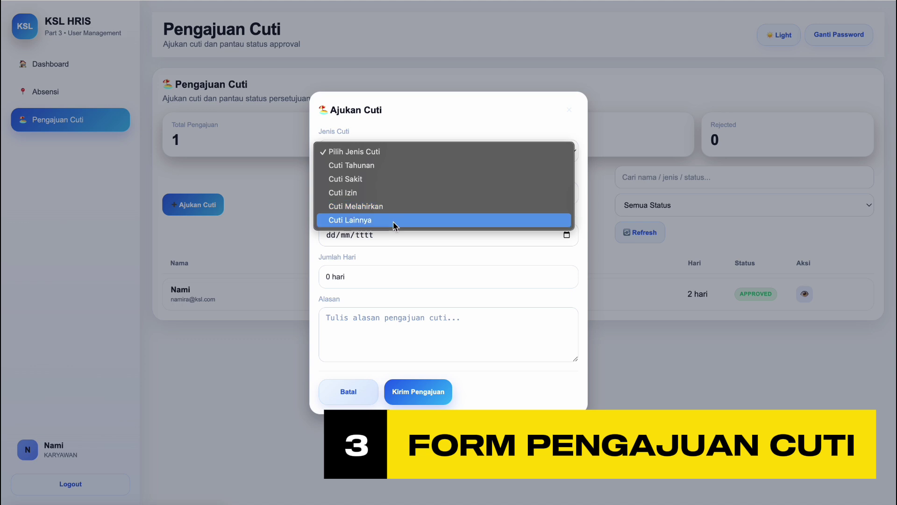
{"action": "left_click", "coordinate": [394, 166]}
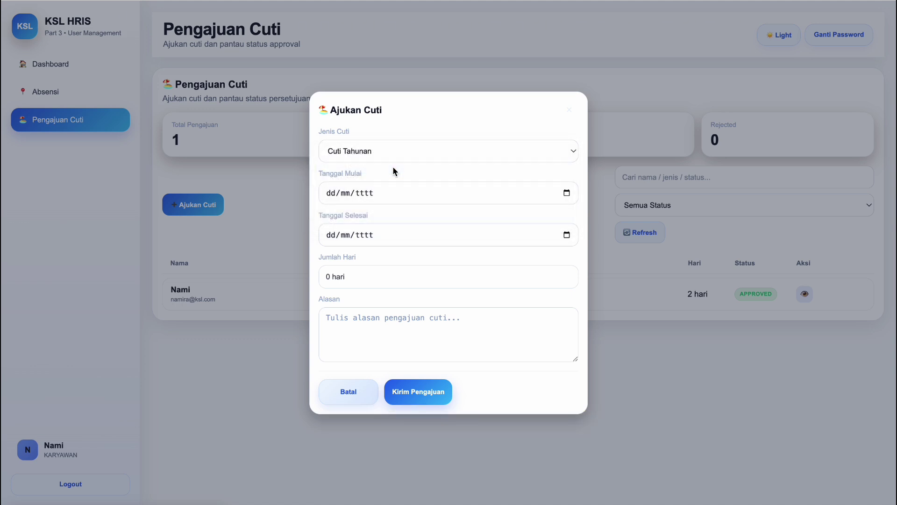
{"action": "left_click", "coordinate": [566, 193]}
{"action": "left_click", "coordinate": [414, 216]}
{"action": "left_click", "coordinate": [414, 216]}
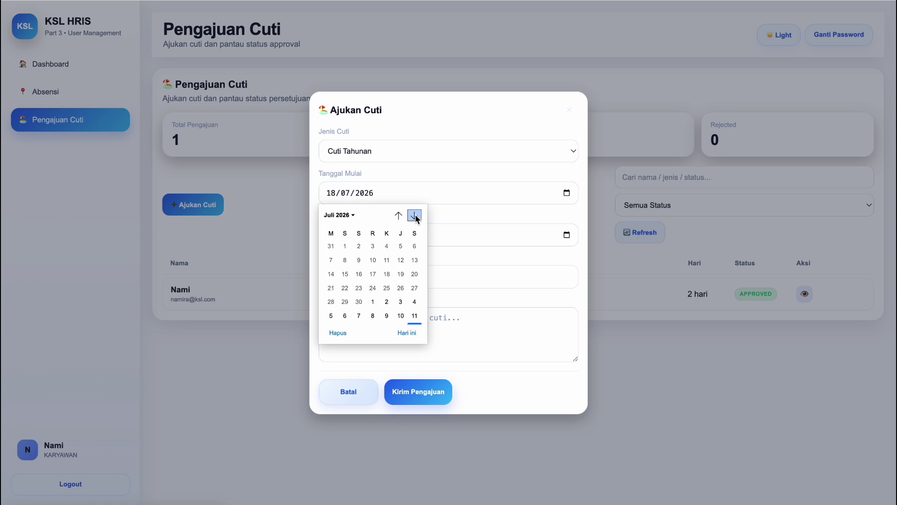
{"action": "left_click", "coordinate": [373, 276]}
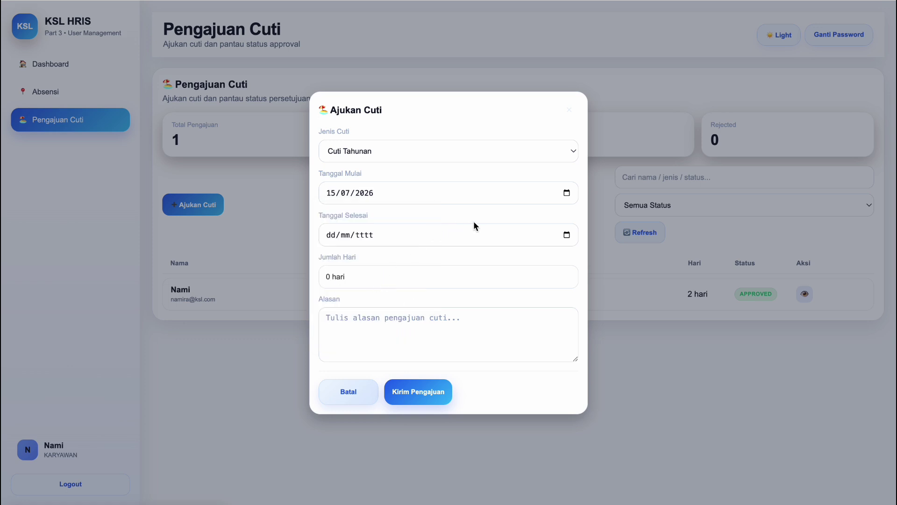
- Pick 17/07/2026 as the end date of the leave request
{"action": "left_click", "coordinate": [565, 235]}
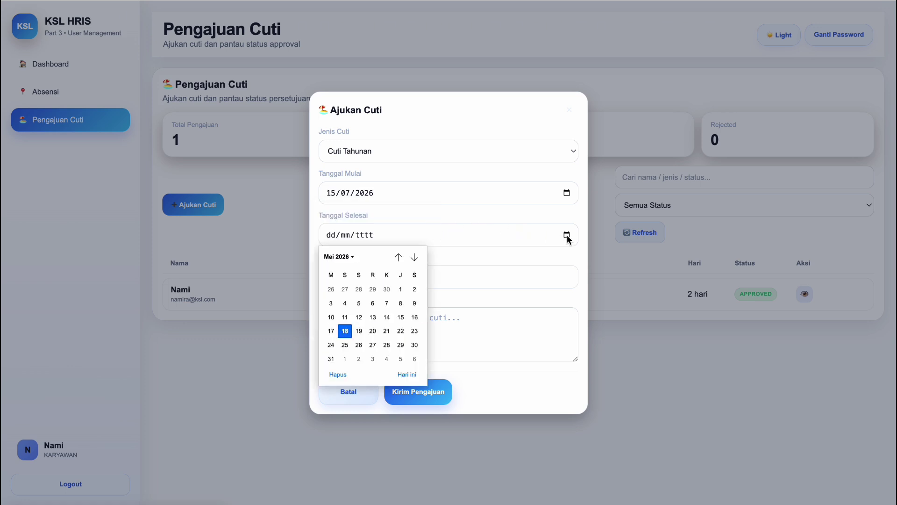
{"action": "left_click", "coordinate": [418, 258]}
{"action": "left_click", "coordinate": [417, 258]}
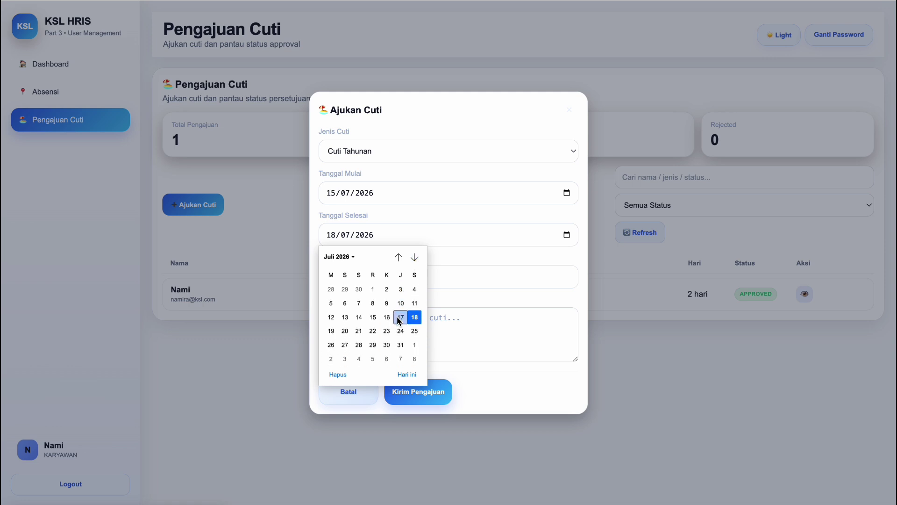
{"action": "left_click", "coordinate": [400, 317]}
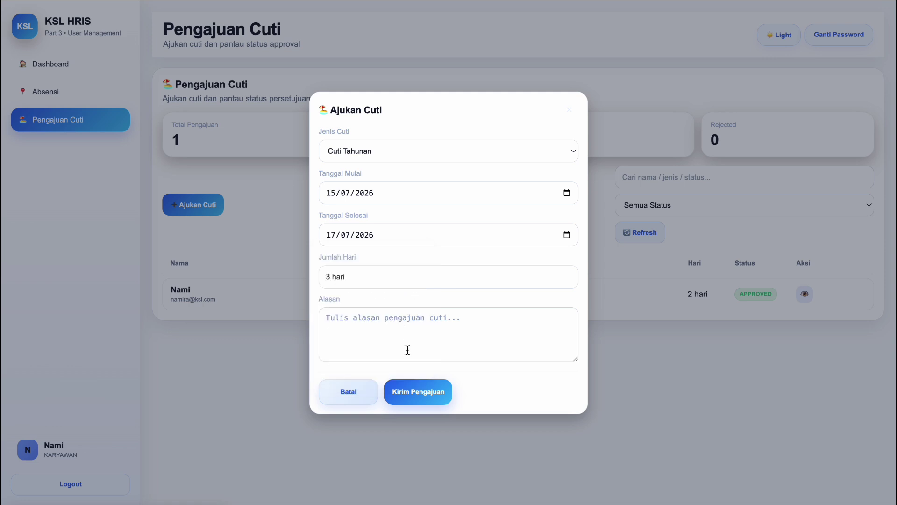
- Fill in the reason "Ada keluarga yang menikah" and send the leave request
{"action": "left_click", "coordinate": [407, 350]}
{"action": "type", "text": "Ad"}
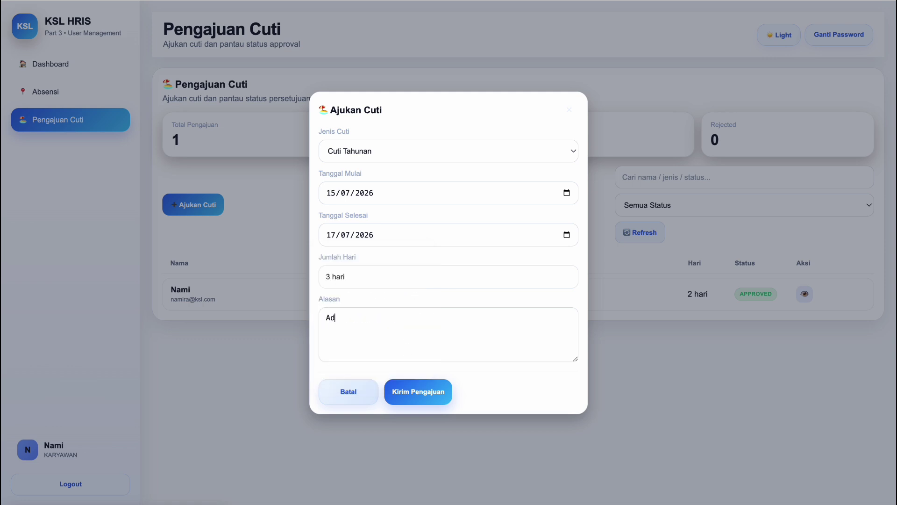
{"action": "type", "text": "a keluarga yang menilah"}
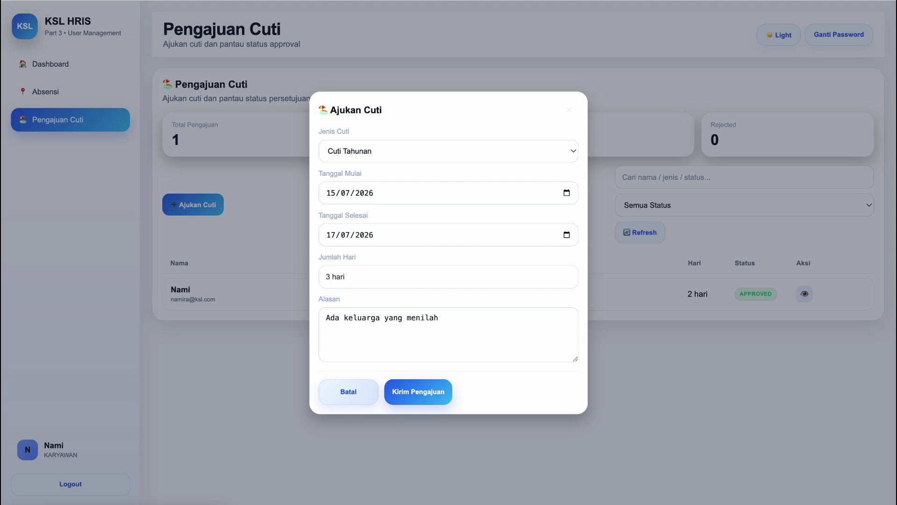
{"action": "key", "text": "BackSpace"}
{"action": "key", "text": "BackSpace"}
{"action": "type", "text": "kah"}
{"action": "key", "text": "BackSpace"}
{"action": "key", "text": "BackSpace"}
{"action": "key", "text": "BackSpace"}
{"action": "key", "text": "BackSpace"}
{"action": "type", "text": "kah"}
{"action": "left_click", "coordinate": [419, 389]}
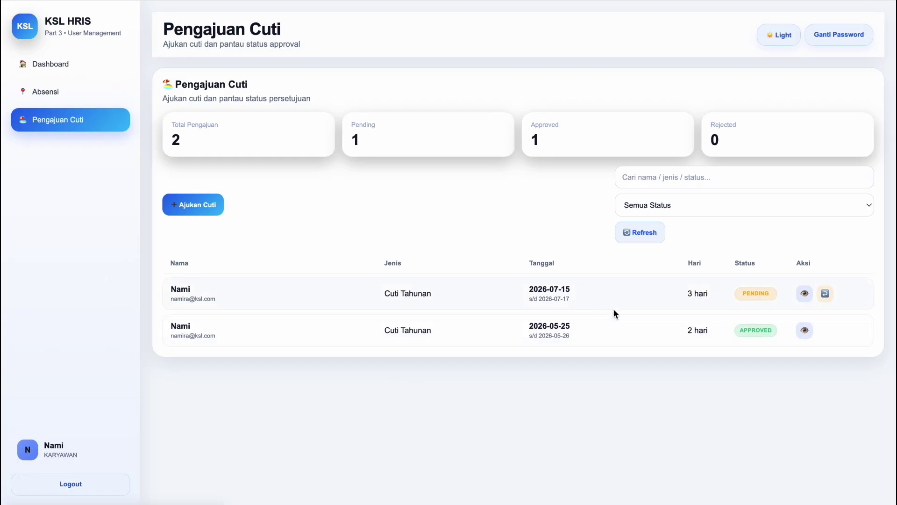
- Check the submitted pending request's details from the employee account and close them
{"action": "left_click", "coordinate": [804, 293]}
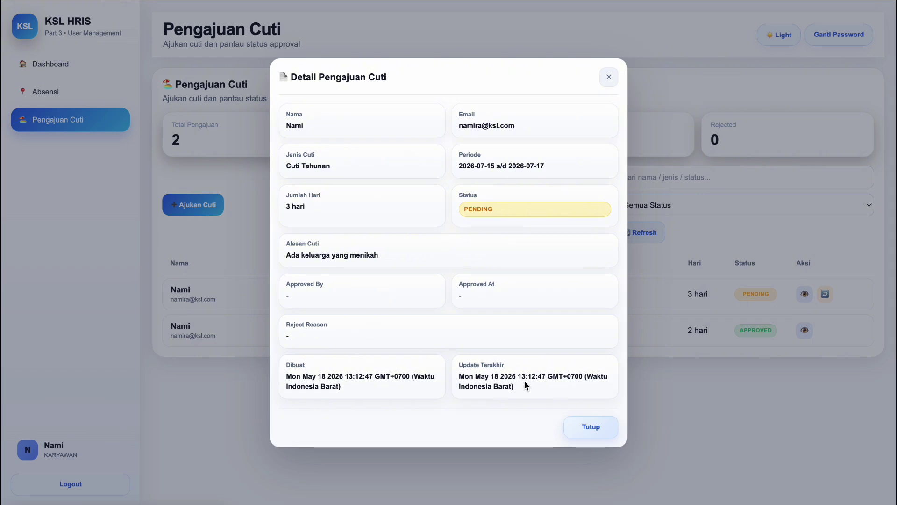
{"action": "left_click", "coordinate": [579, 431]}
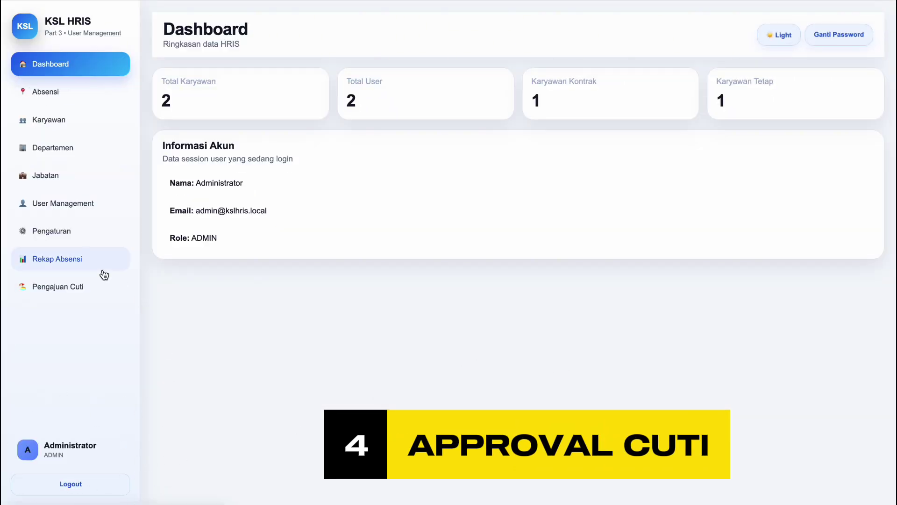
- Open the leave requests as administrator and inspect the details of the pending July request
{"action": "left_click", "coordinate": [71, 286]}
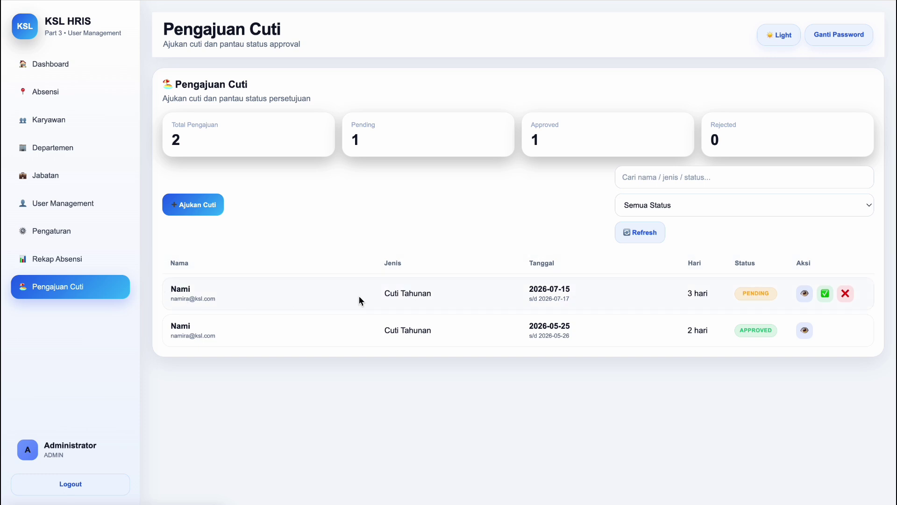
{"action": "left_click", "coordinate": [804, 294]}
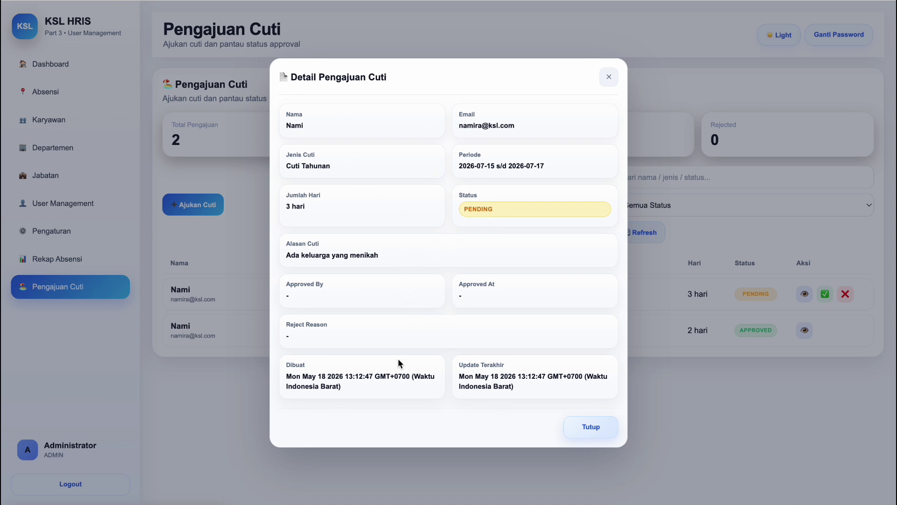
{"action": "left_click", "coordinate": [580, 426]}
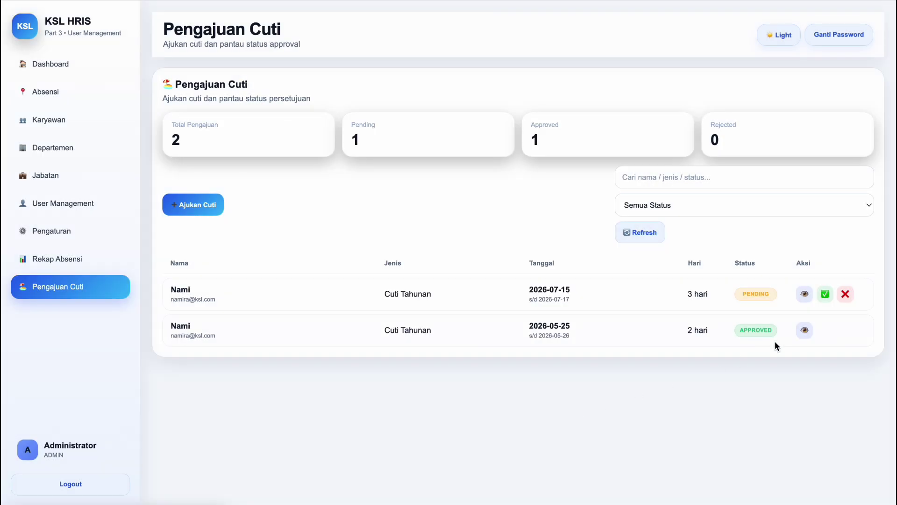
- Approve the pending 2026-07-15 leave request and review its details, including the approver and approval time
{"action": "left_click", "coordinate": [824, 295]}
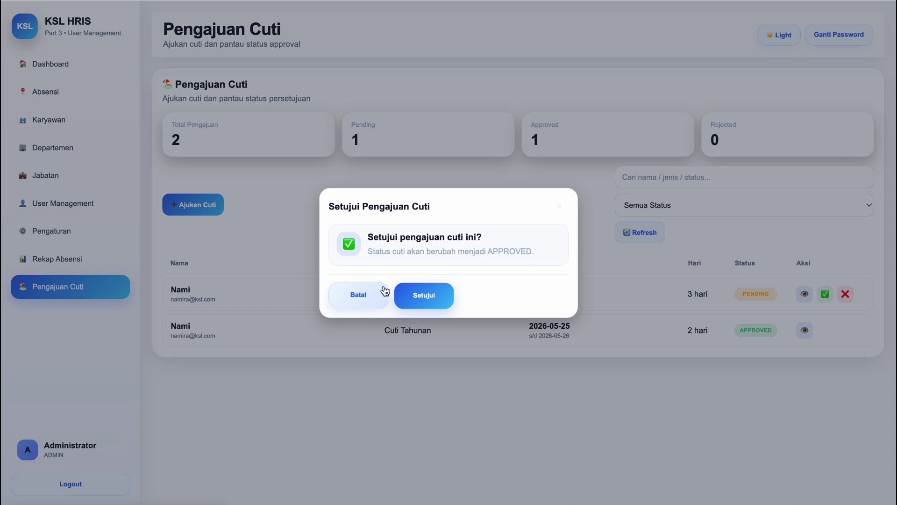
{"action": "left_click", "coordinate": [425, 297]}
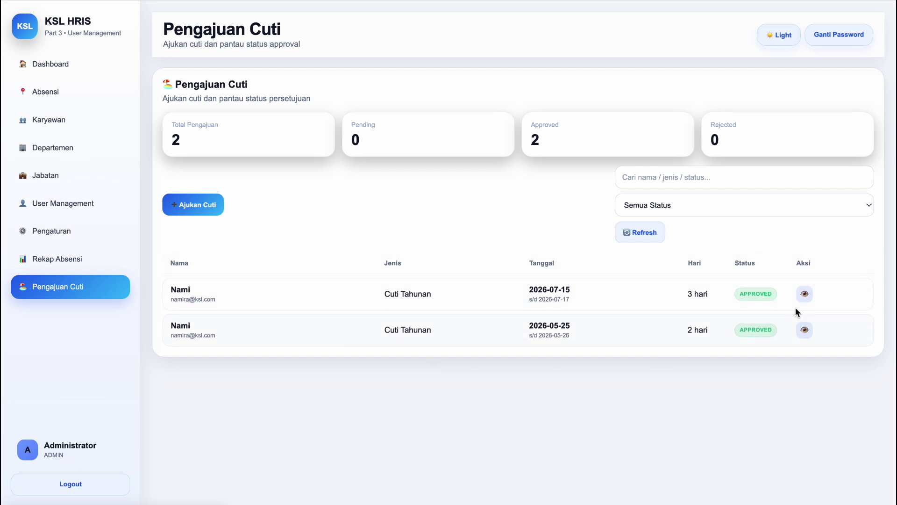
{"action": "left_click", "coordinate": [803, 298]}
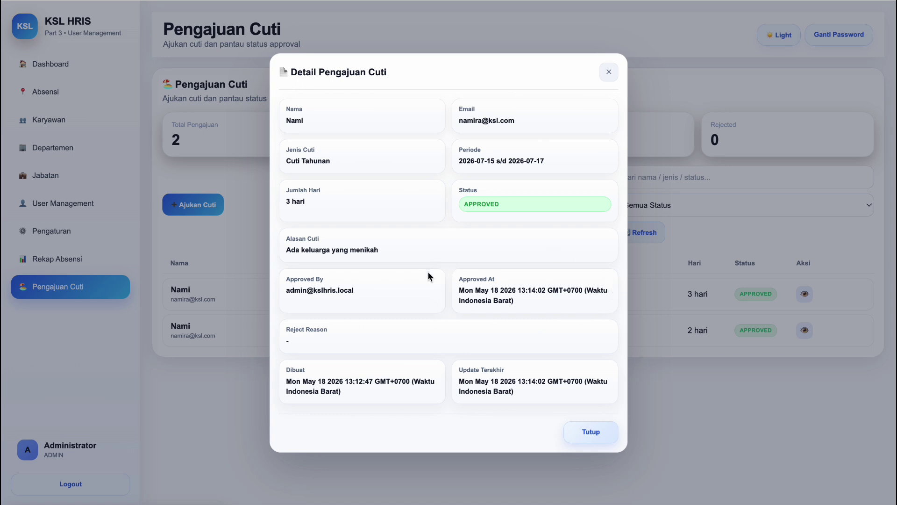
{"action": "left_click", "coordinate": [579, 432]}
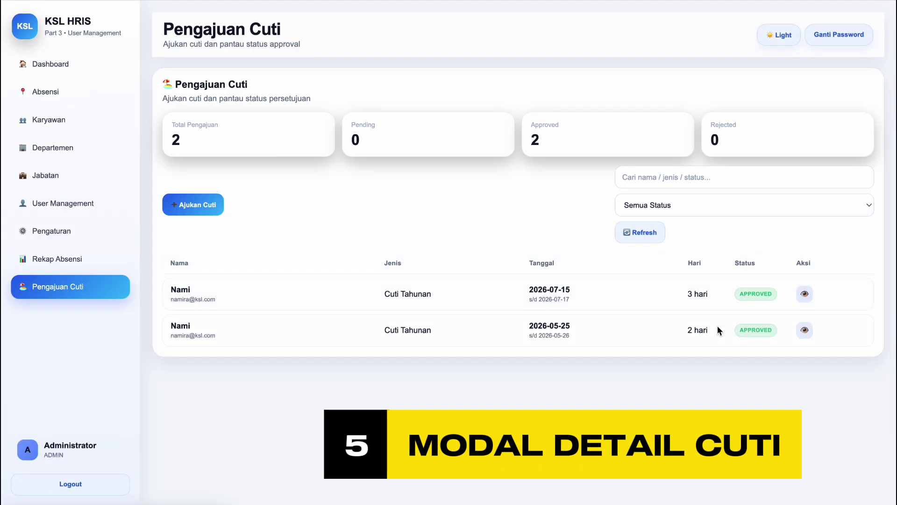
- Reopen the details of the approved July leave request, examine them, and close them
{"action": "left_click", "coordinate": [803, 298]}
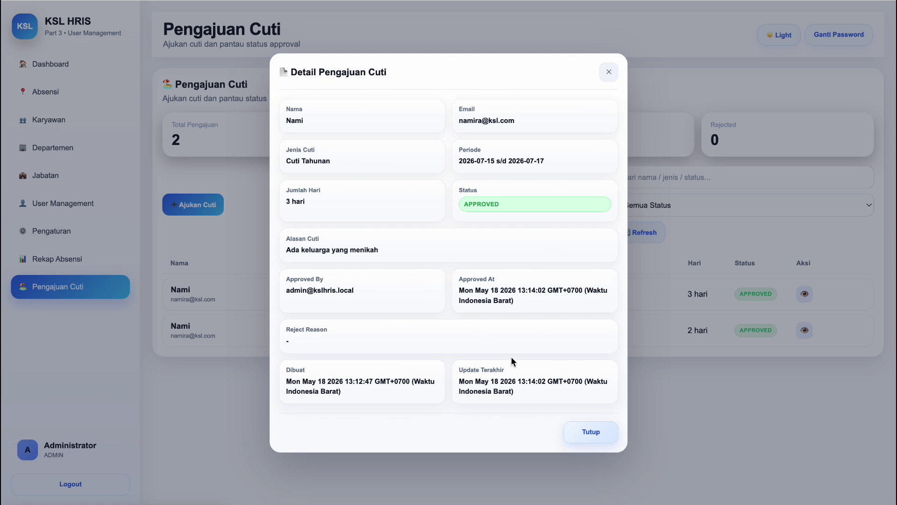
{"action": "left_click", "coordinate": [580, 432]}
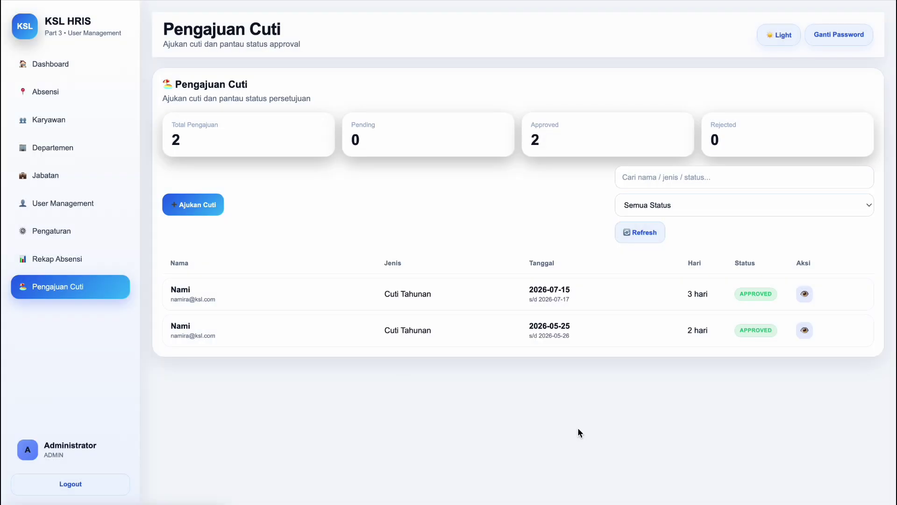